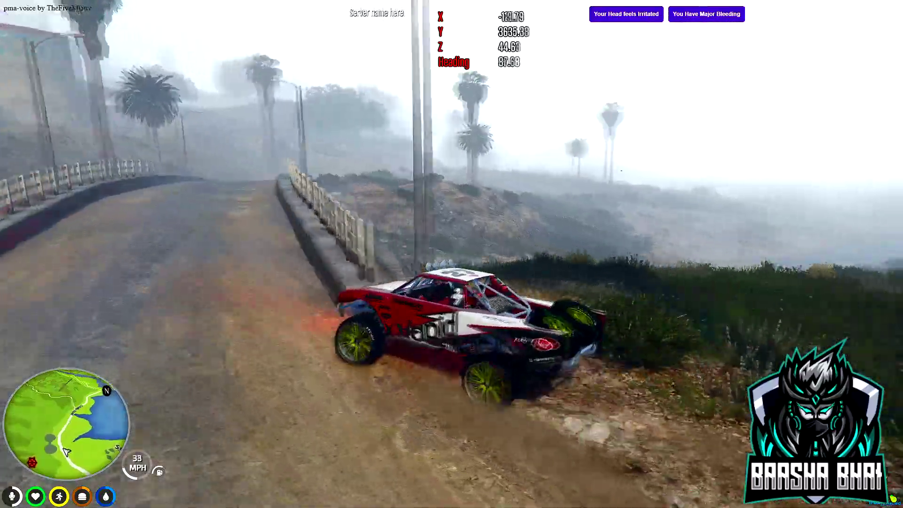
Drive the off-road truck along the dirt road and around the fenced Stab City compound, stopping beside the road.
key(a)
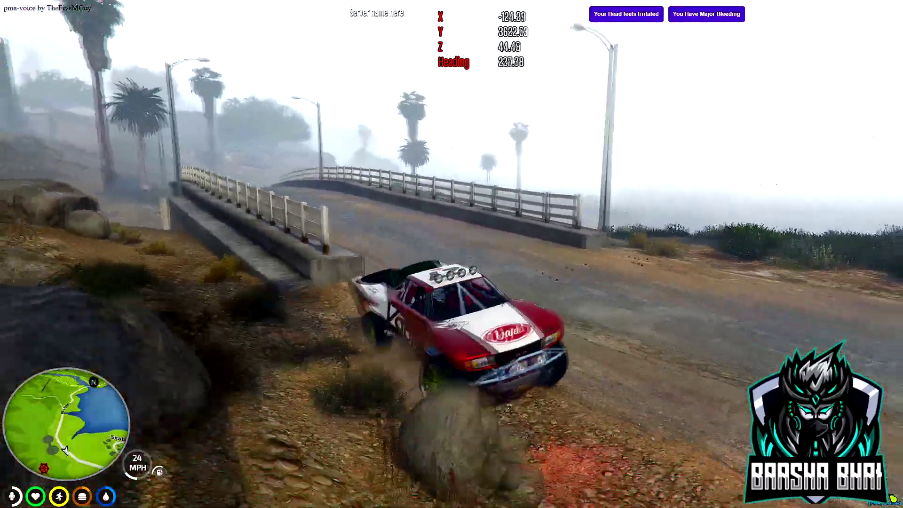
key(space)
key(w)
key(a)
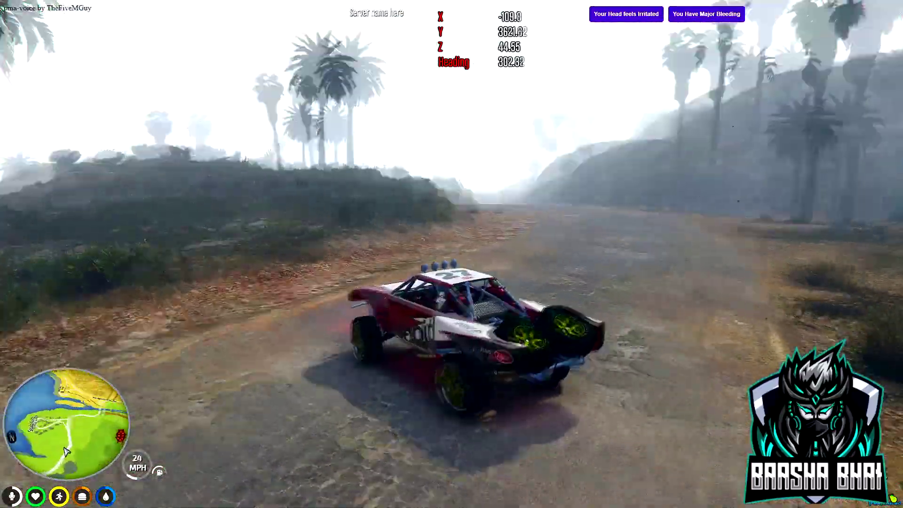
key(d)
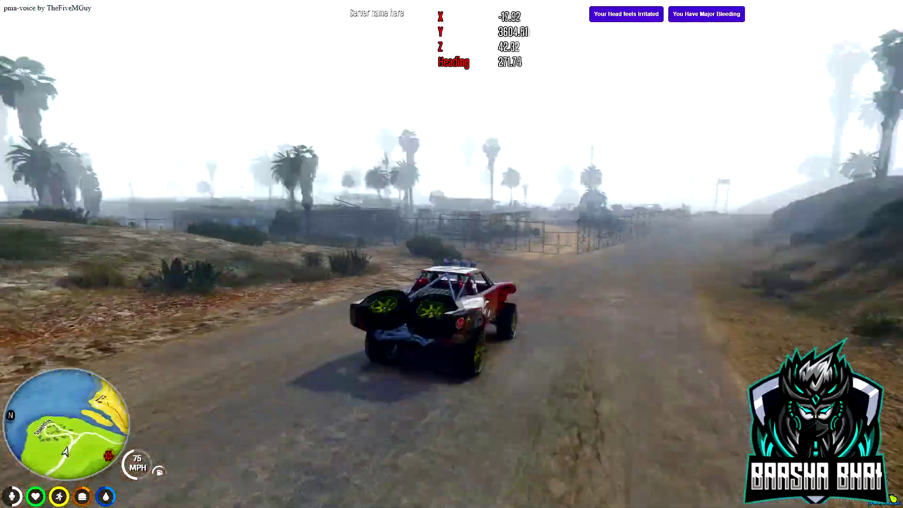
key(a)
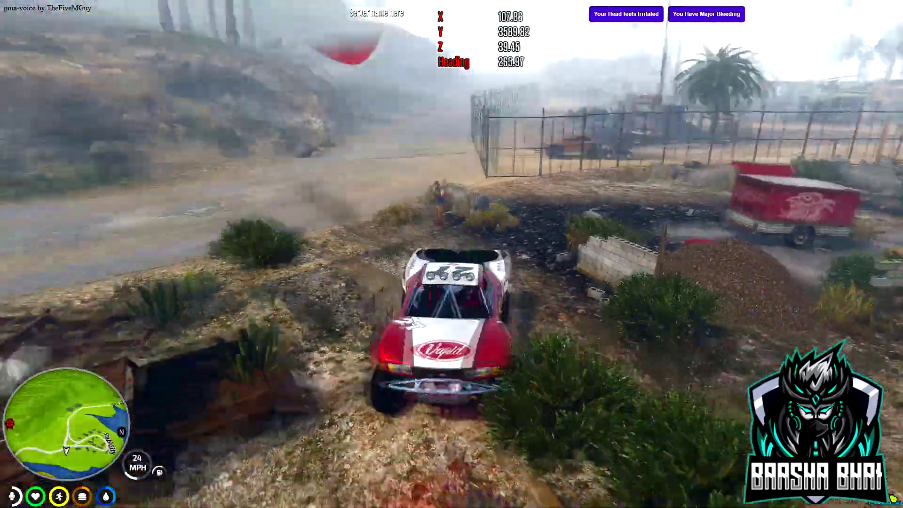
key(d)
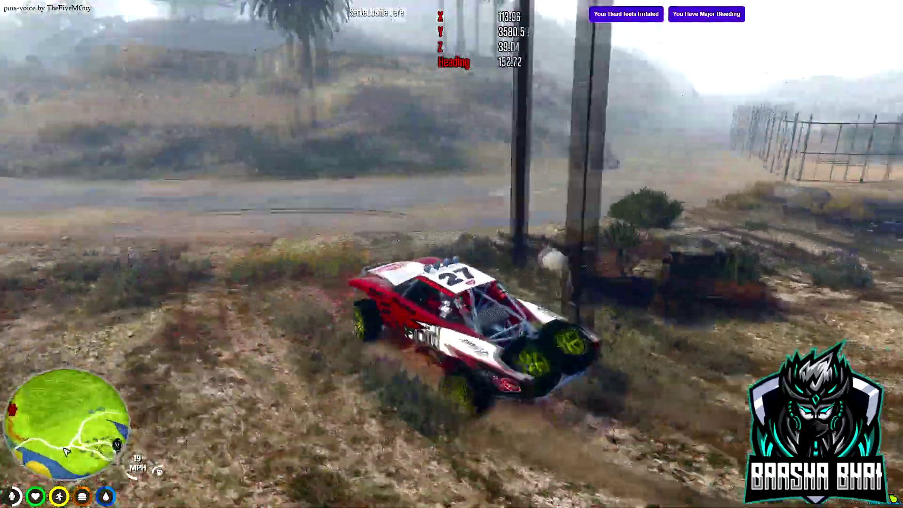
key(d)
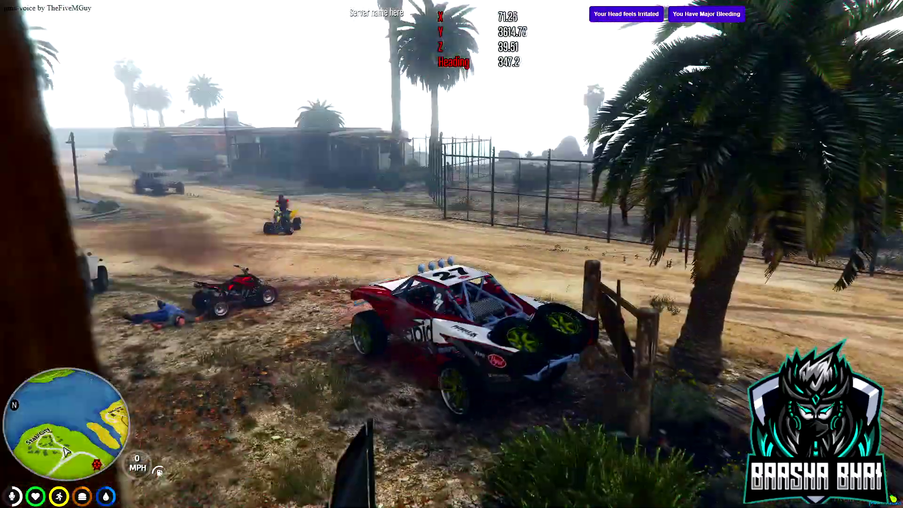
key(w)
key(d)
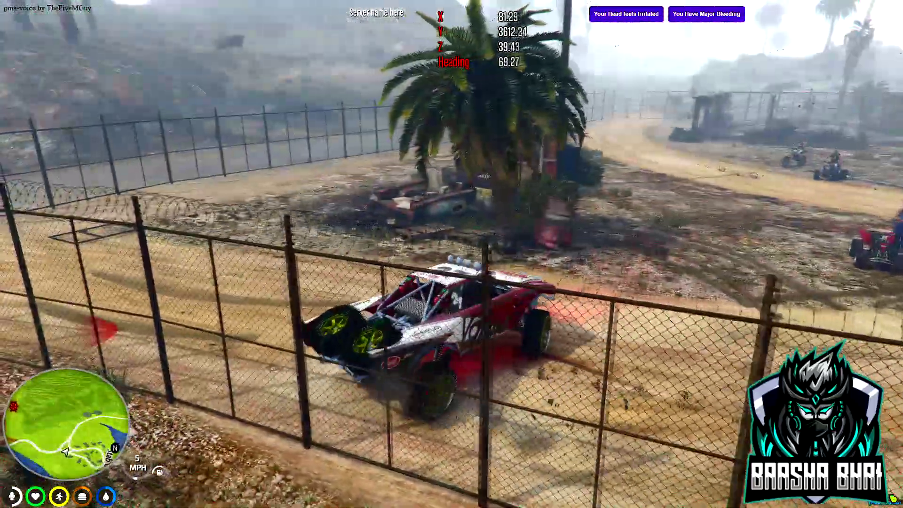
key(s)
key(d)
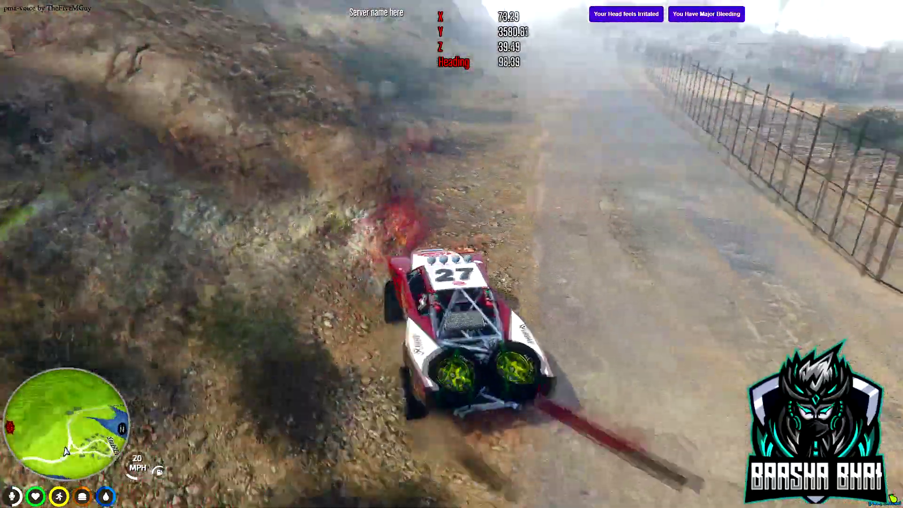
key(w)
key(a)
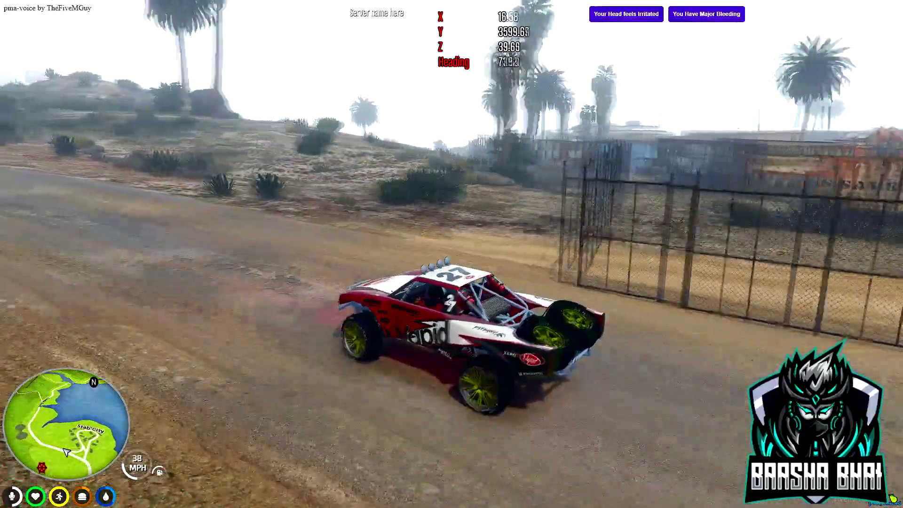
key(d)
key(space)
key(s)
key(a)
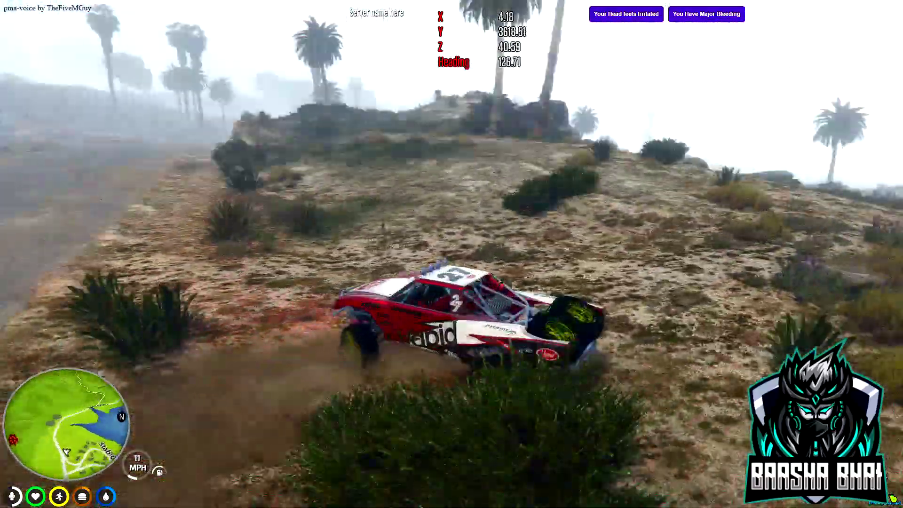
key(w)
key(d)
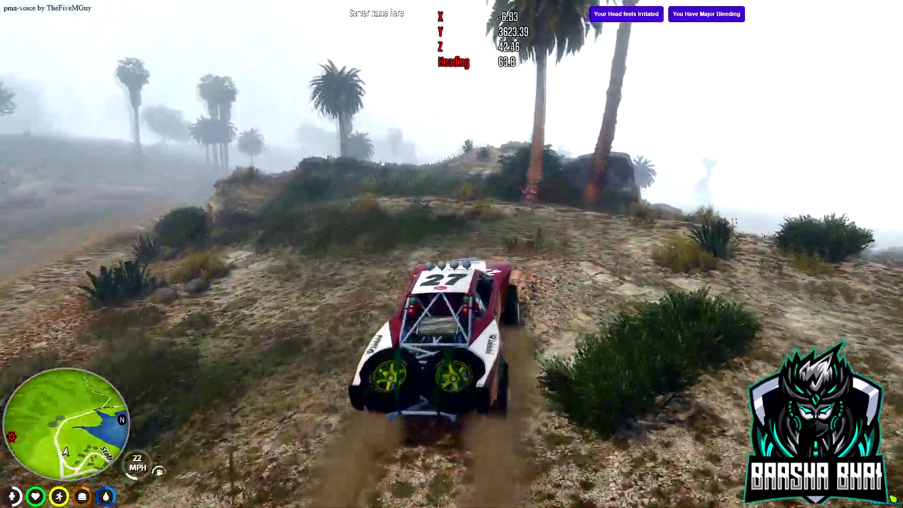
key(a)
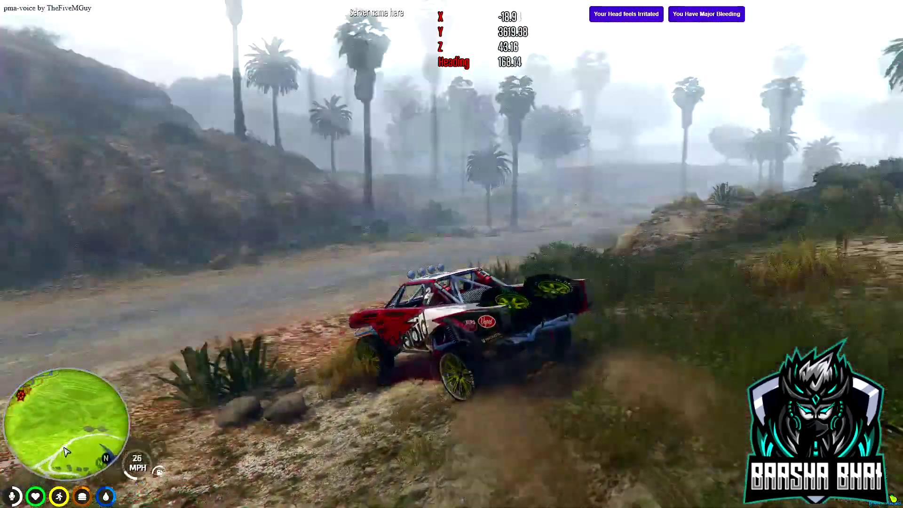
key(s)
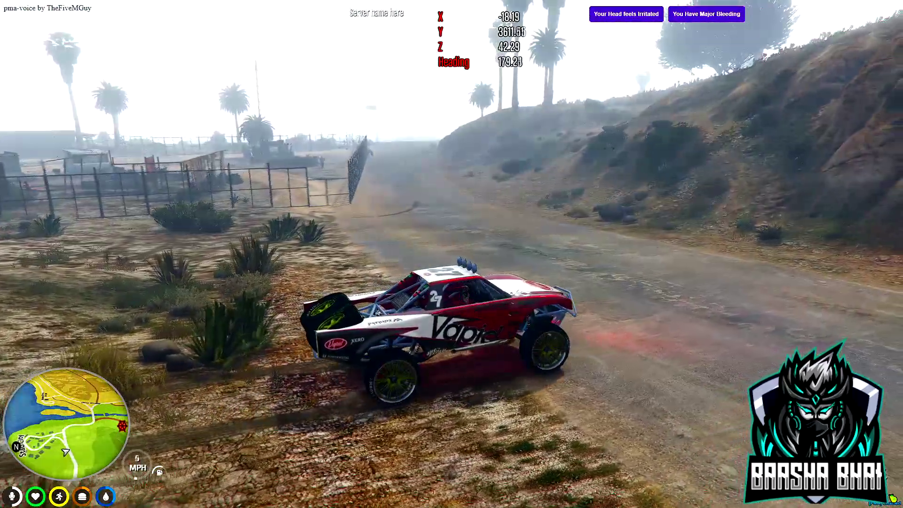
Remove the truck with the /dv chat command and exit the game with the console command quit.
text(t/dv)
key(Return)
key(F8)
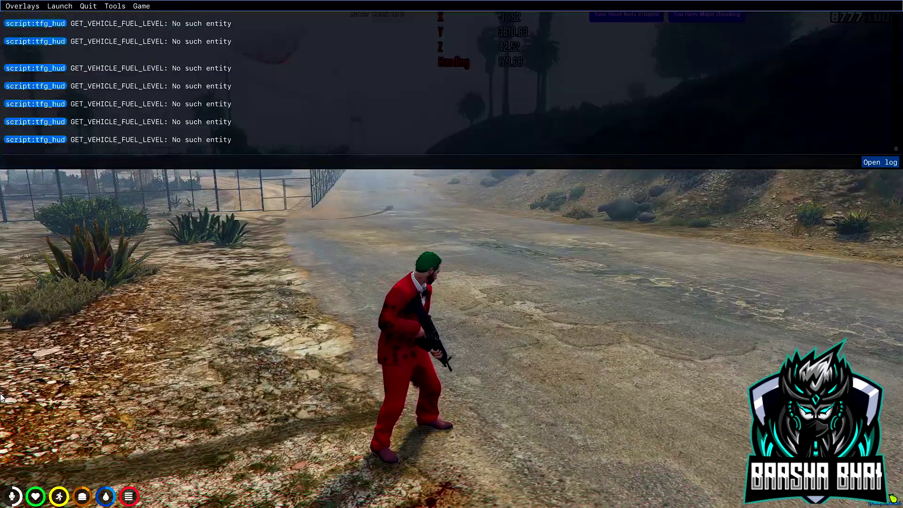
text(quit)
key(Return)
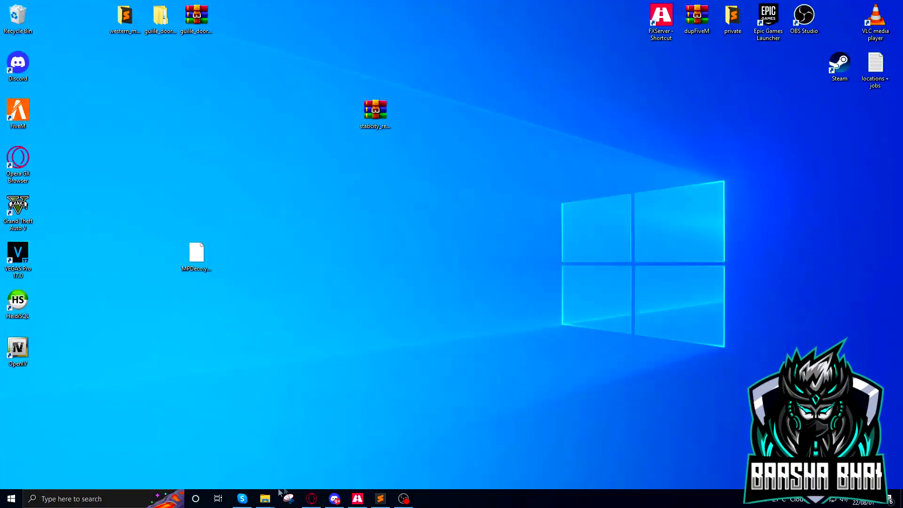
Switch to the open file explorer window and go up from [interiors] to the Test server folder inside txData.
mouse_move(265, 498)
click(230, 462)
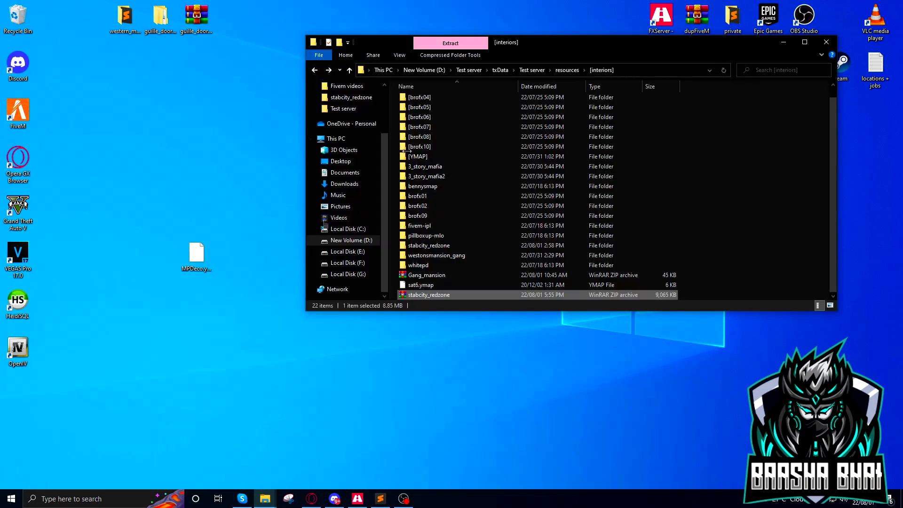
click(567, 70)
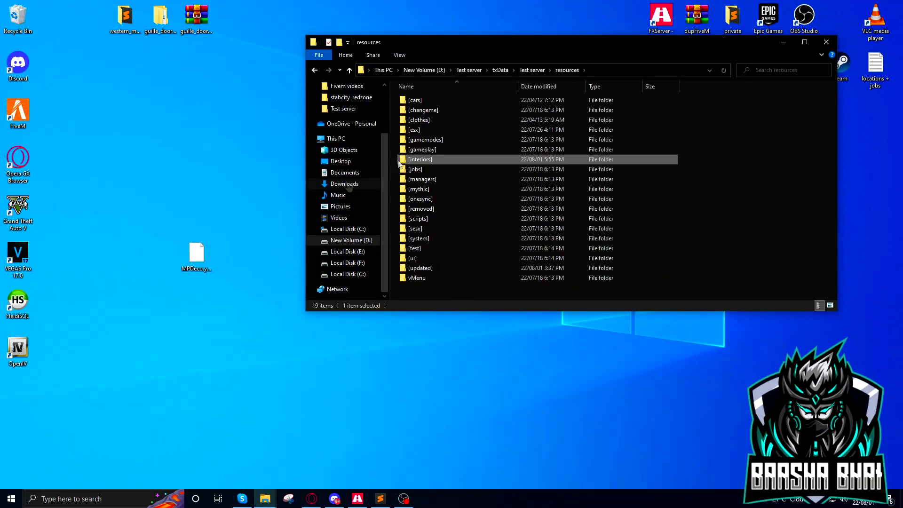
click(532, 70)
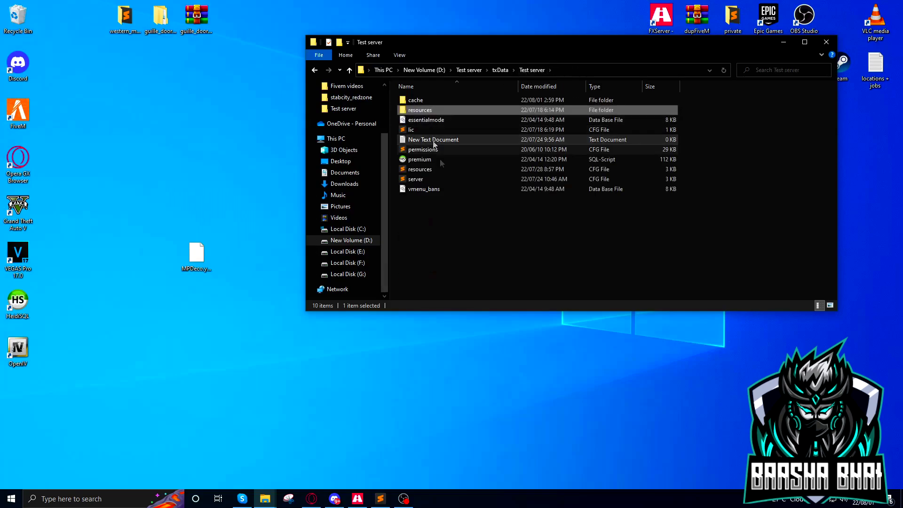
click(463, 221)
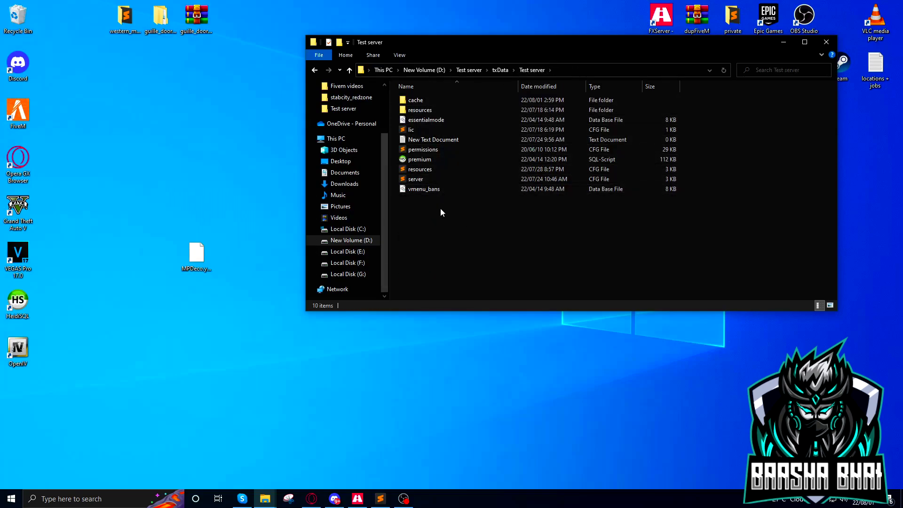
Move the Test server window aside and place the stabcity_redzone archive in a clear area of the desktop.
drag(534, 245, 417, 107)
click(506, 208)
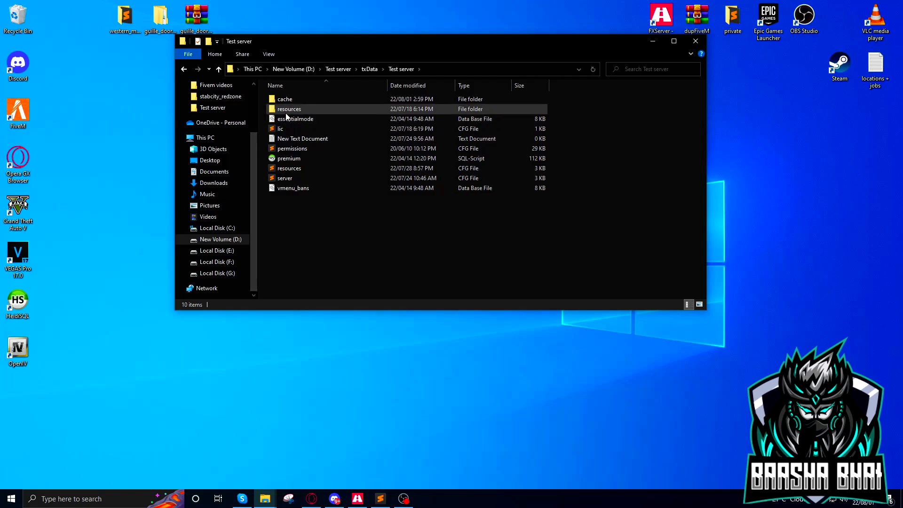
drag(388, 42, 589, 63)
drag(368, 121, 160, 124)
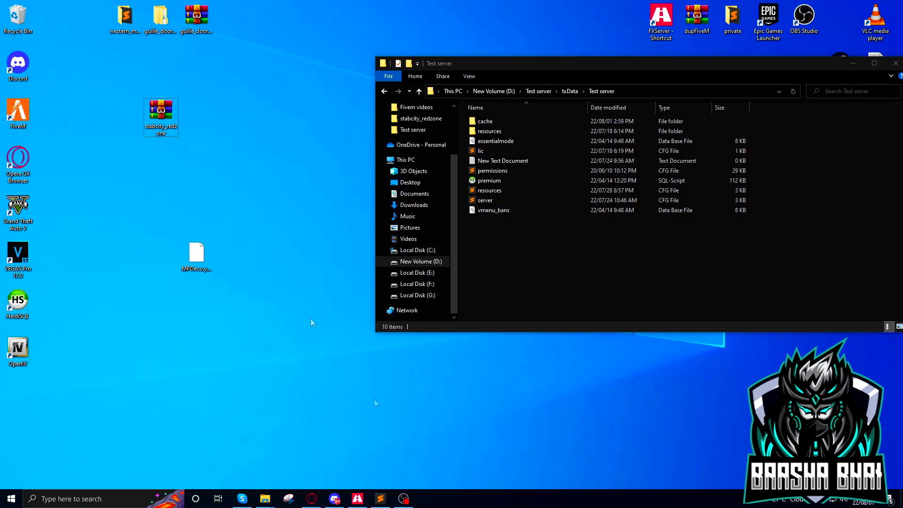
Switch to Opera GX to view the Hillbilly-Invasion—Legion-Square forum post and its address, and minimize the browser.
click(312, 498)
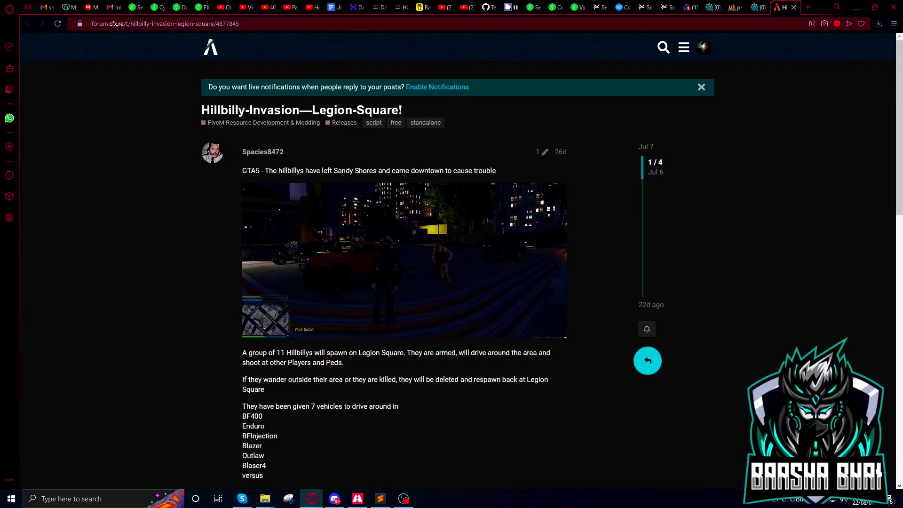
click(255, 26)
click(201, 102)
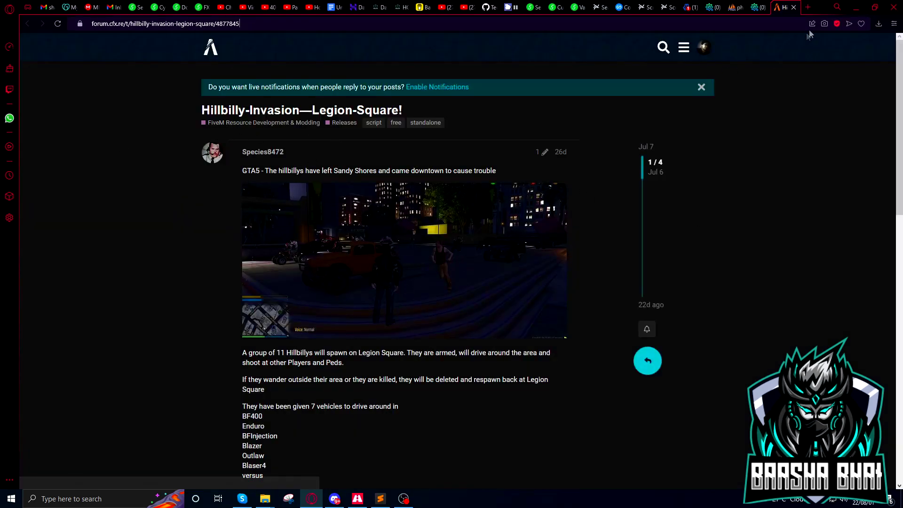
click(860, 3)
click(164, 122)
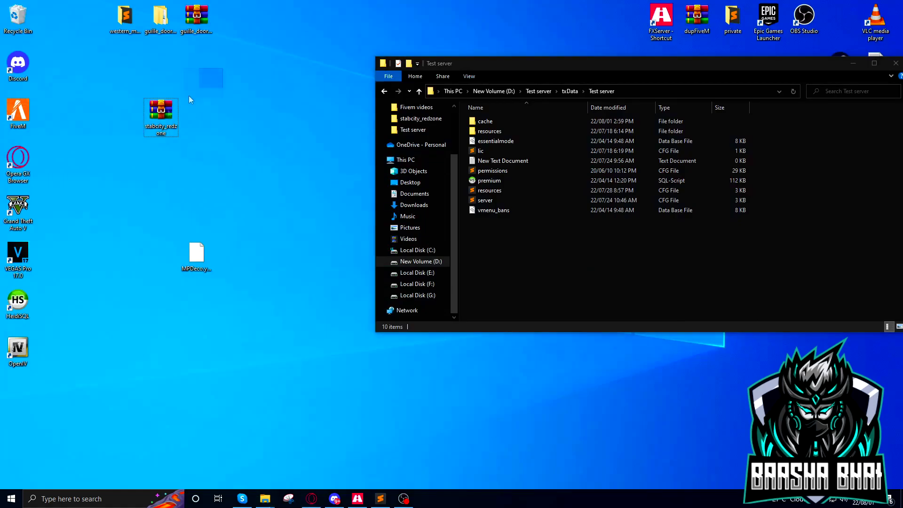
drag(215, 67, 115, 163)
drag(230, 70, 120, 171)
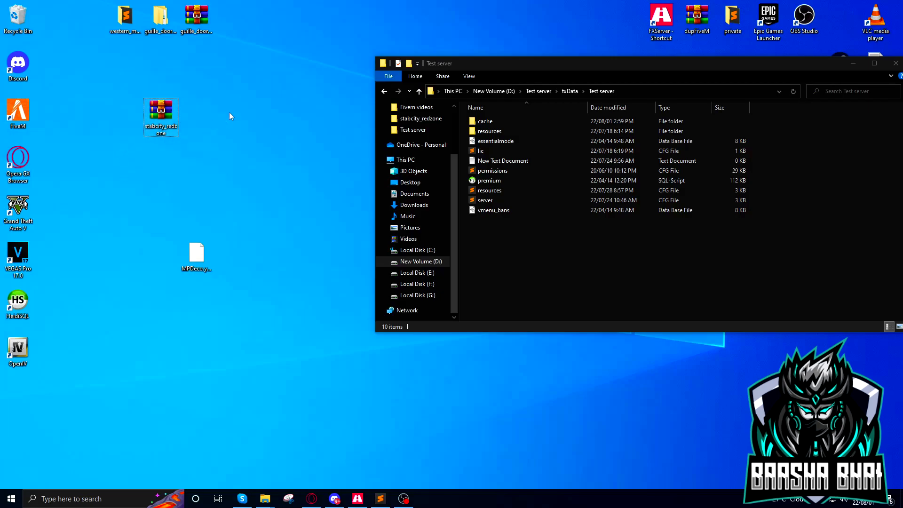
drag(208, 85, 61, 201)
drag(220, 76, 210, 177)
drag(207, 80, 128, 149)
drag(224, 70, 142, 148)
click(100, 175)
Open the Test server's resources folder, look inside its [updated] folder and return to resources.
drag(504, 64, 358, 63)
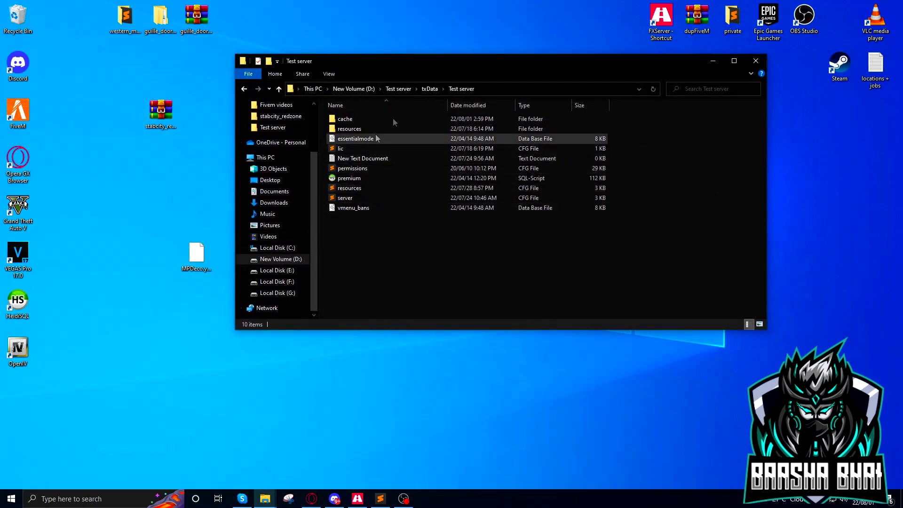
double_click(351, 129)
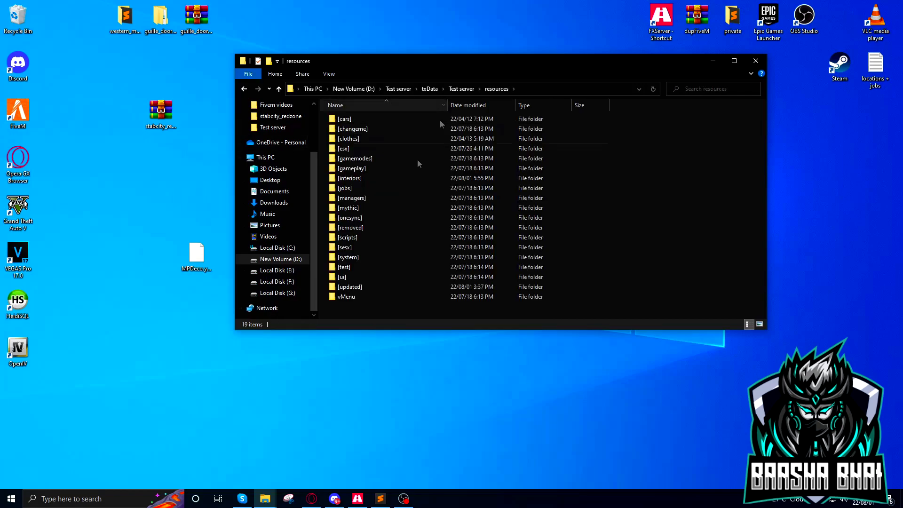
double_click(352, 286)
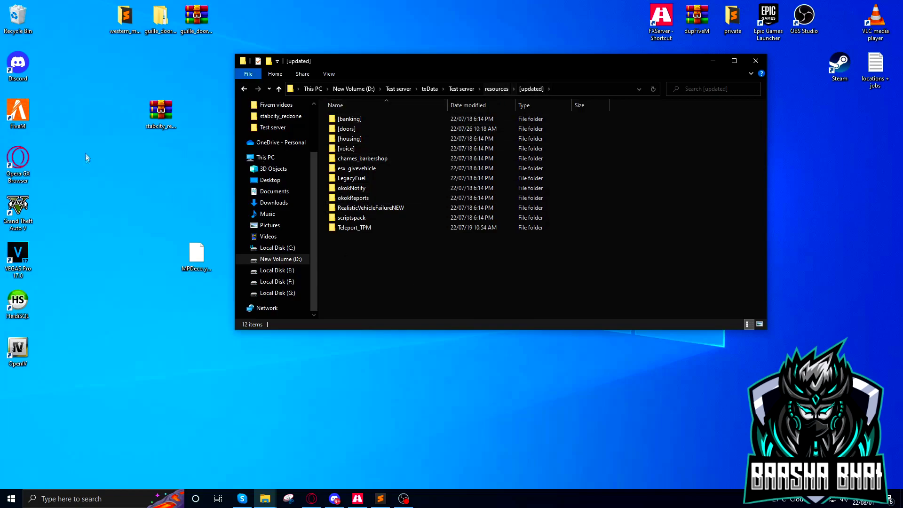
click(497, 88)
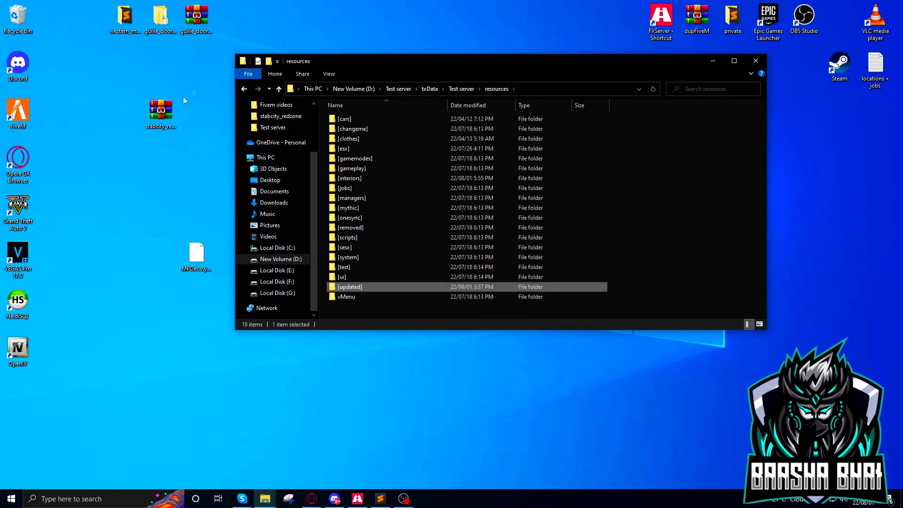
Open the stabcity_redzone resource folder inside [interiors].
drag(195, 84, 142, 163)
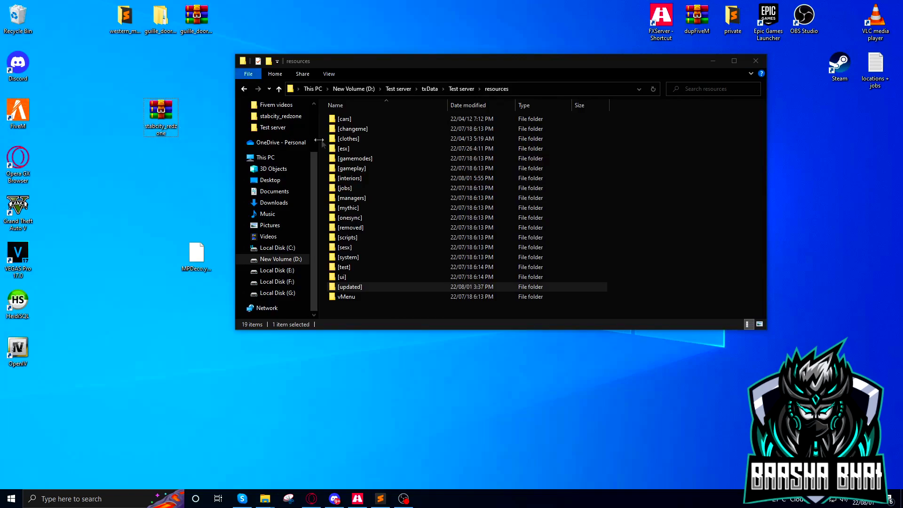
double_click(354, 178)
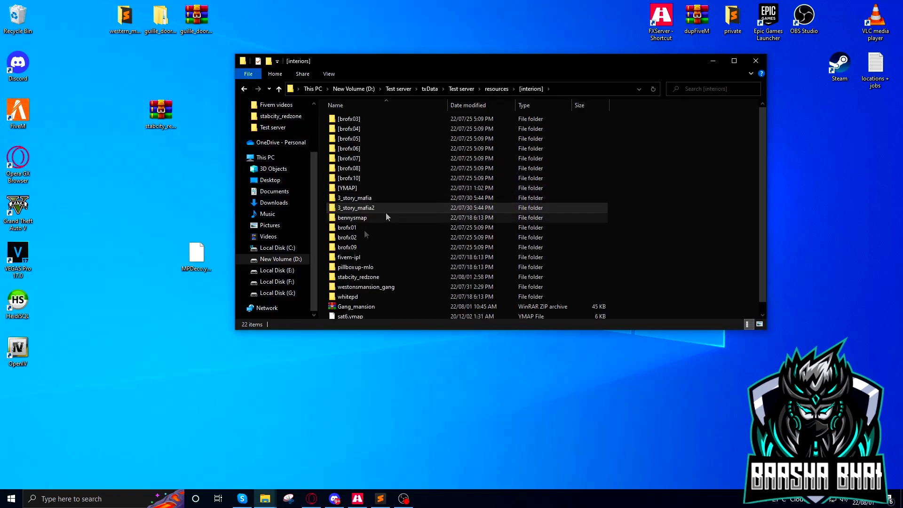
scroll(365, 230, down, 1)
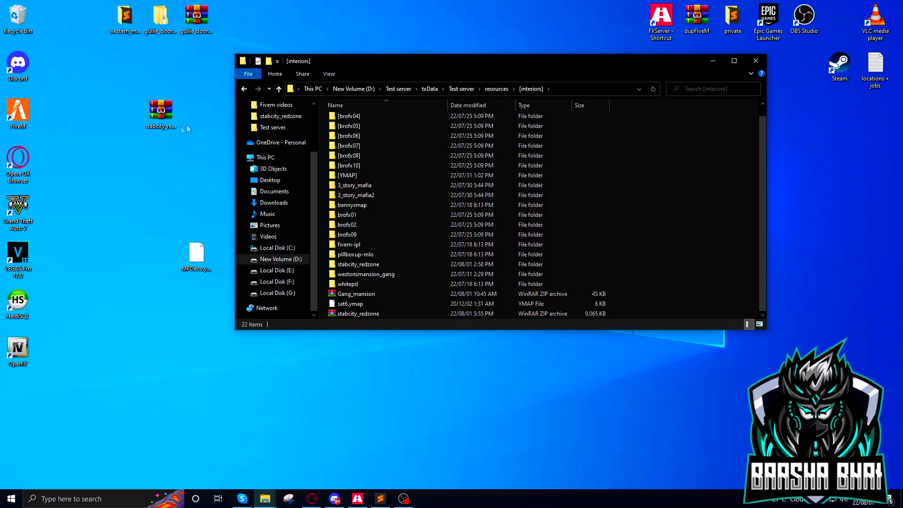
click(357, 256)
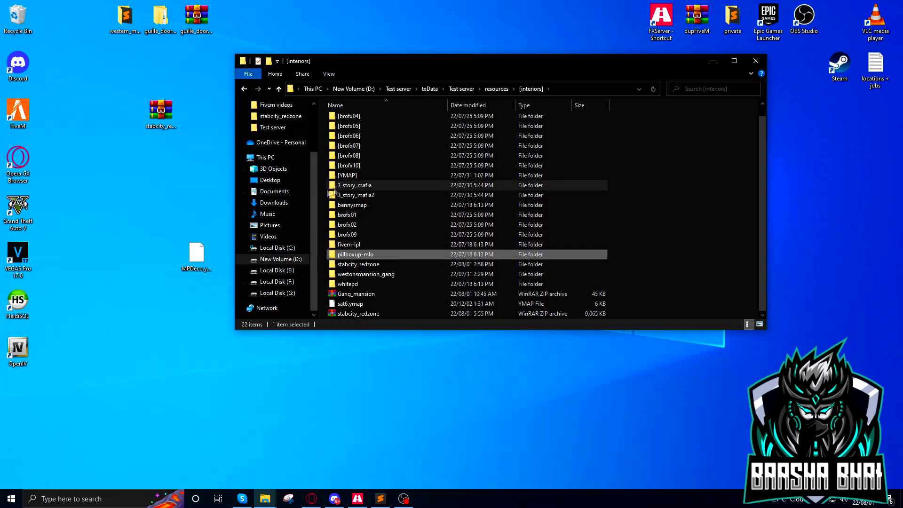
double_click(377, 265)
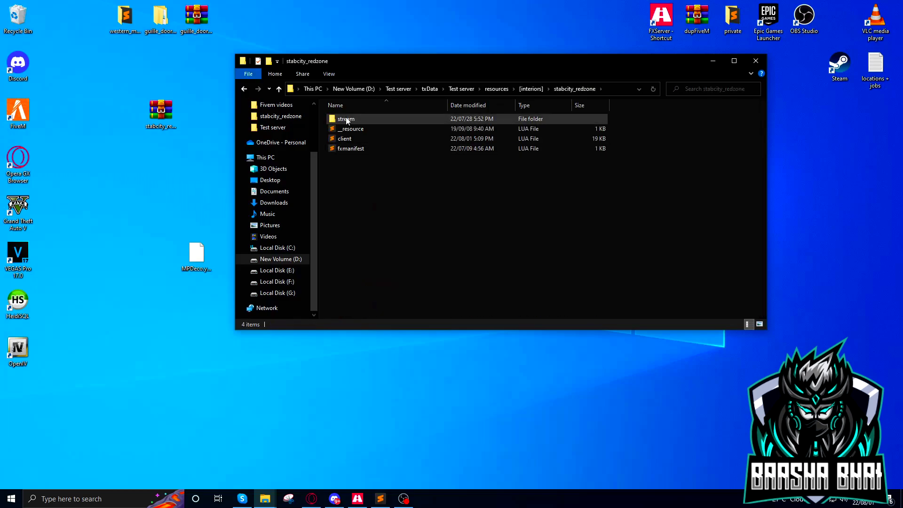
drag(353, 165, 344, 120)
click(323, 131)
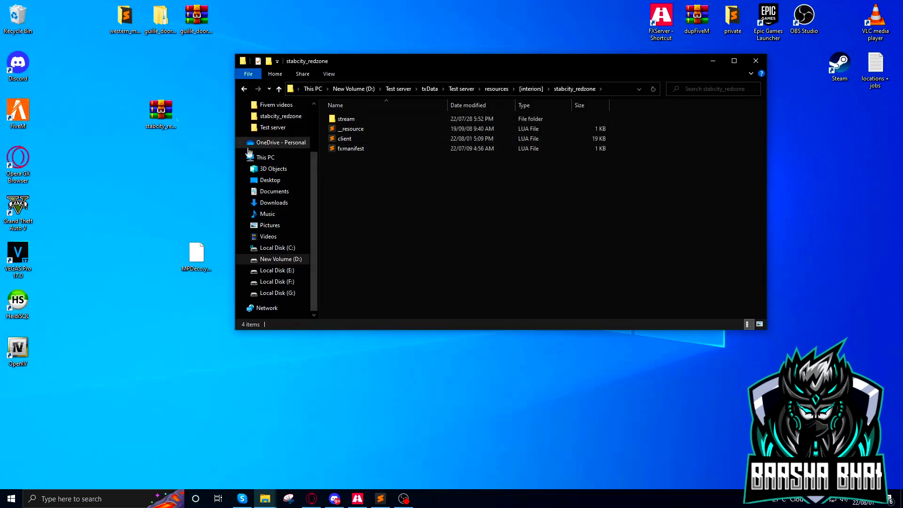
Open the stabcity_redzone archive beside the installed folder, compare their contents and return to the archive's root.
double_click(160, 110)
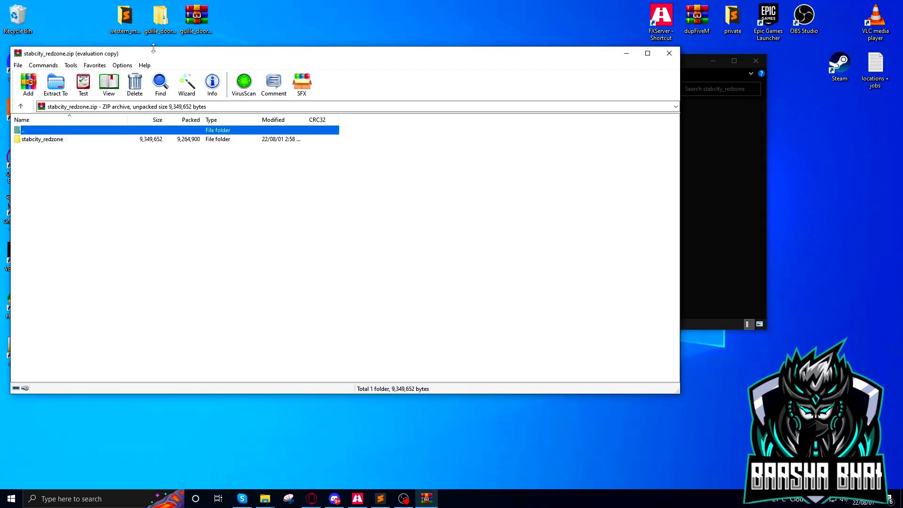
drag(367, 51, 813, 72)
double_click(469, 120)
drag(469, 175, 343, 151)
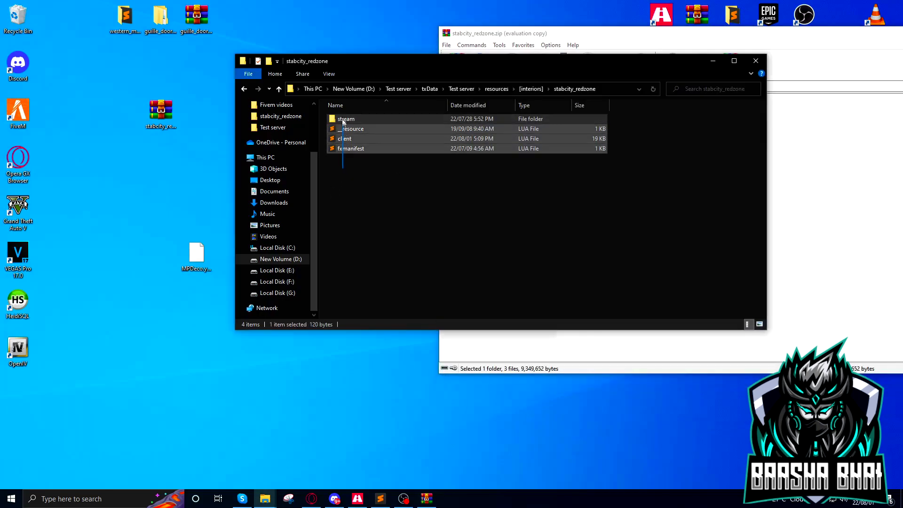
click(885, 154)
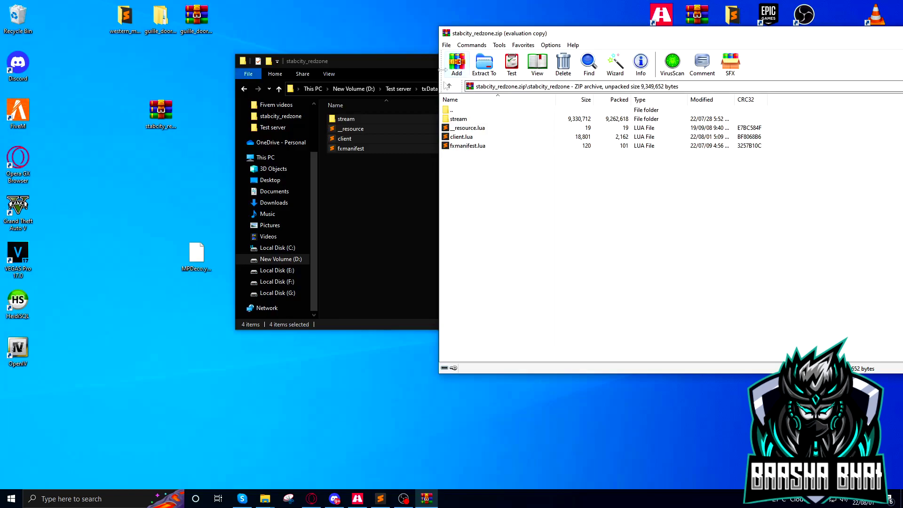
click(449, 87)
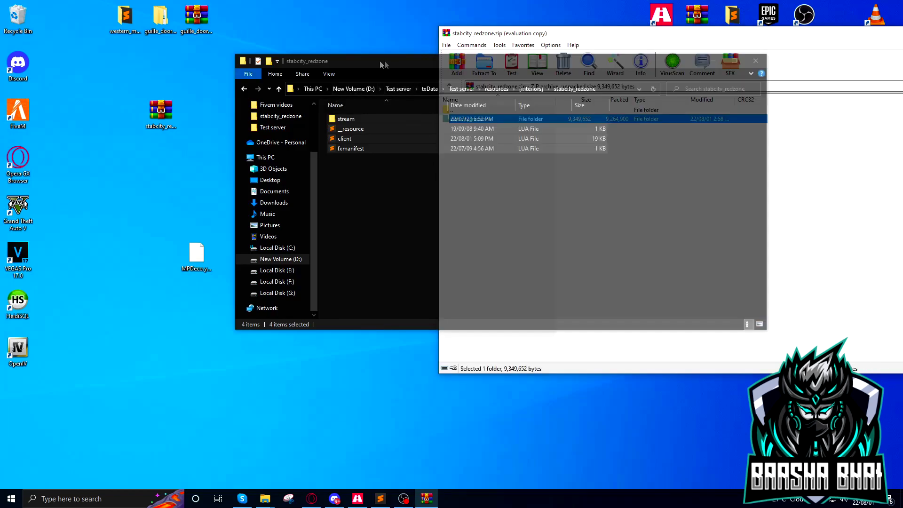
Move the resource folder window aside, go up to [interiors] and select the stabcity_redzone folder in the archive.
drag(385, 60, 272, 82)
click(289, 98)
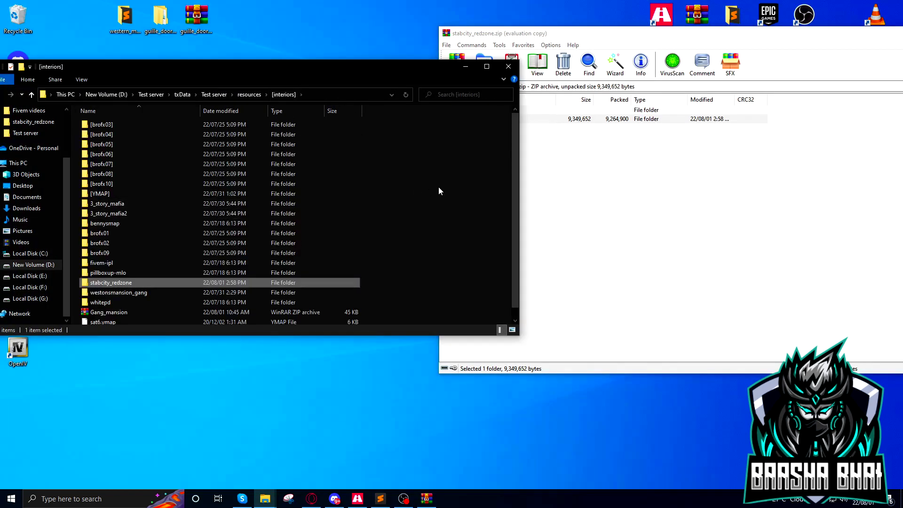
click(638, 208)
click(468, 119)
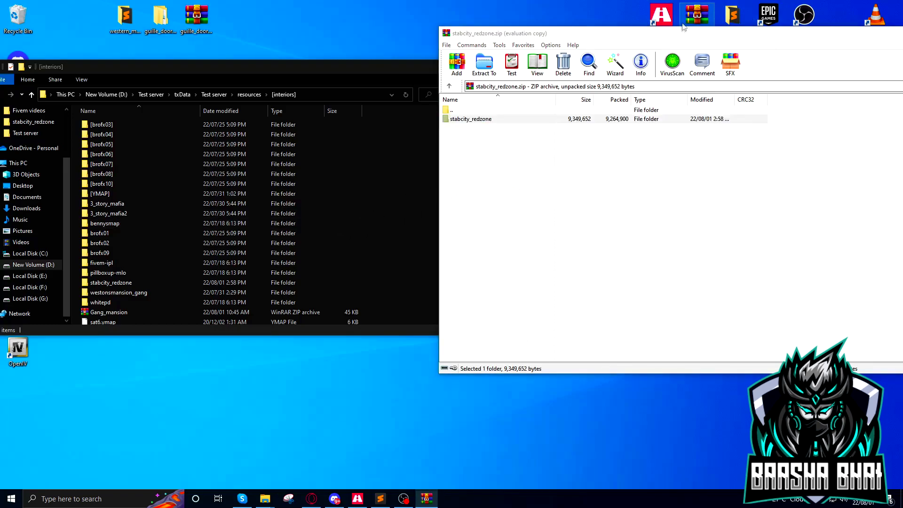
Close the stabcity_redzone archive and move the [interiors] folder window fully into view.
drag(646, 42, 397, 55)
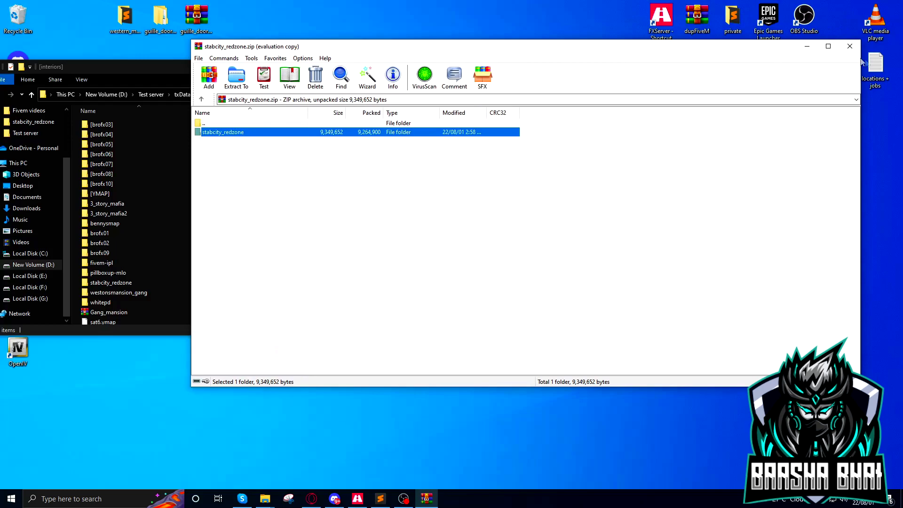
click(828, 46)
click(868, 6)
click(853, 44)
drag(179, 69, 458, 83)
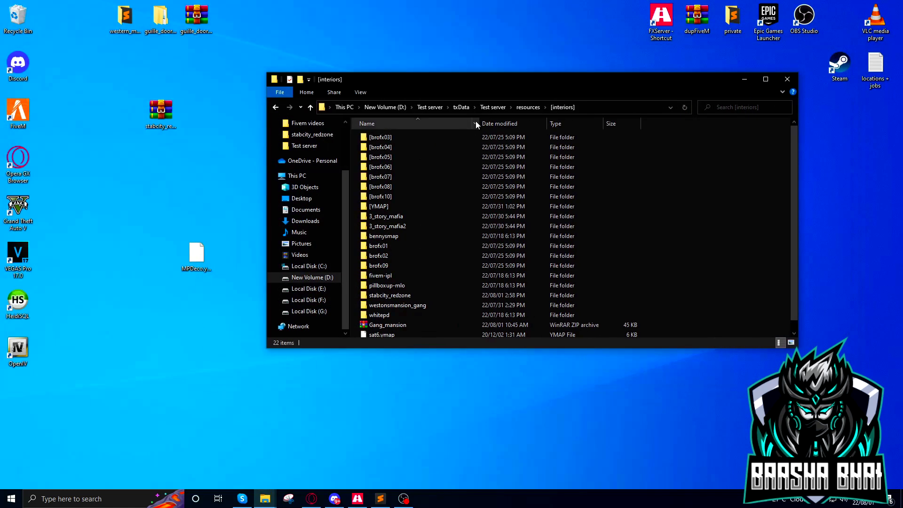
Copy the name of the stabcity_redzone folder in [interiors].
click(390, 296)
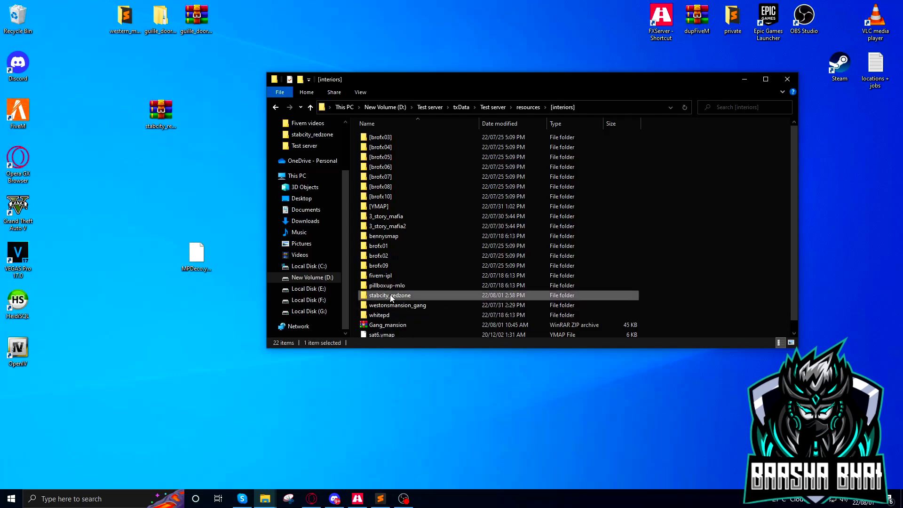
right_click(390, 295)
click(370, 297)
click(386, 295)
key(ctrl+c)
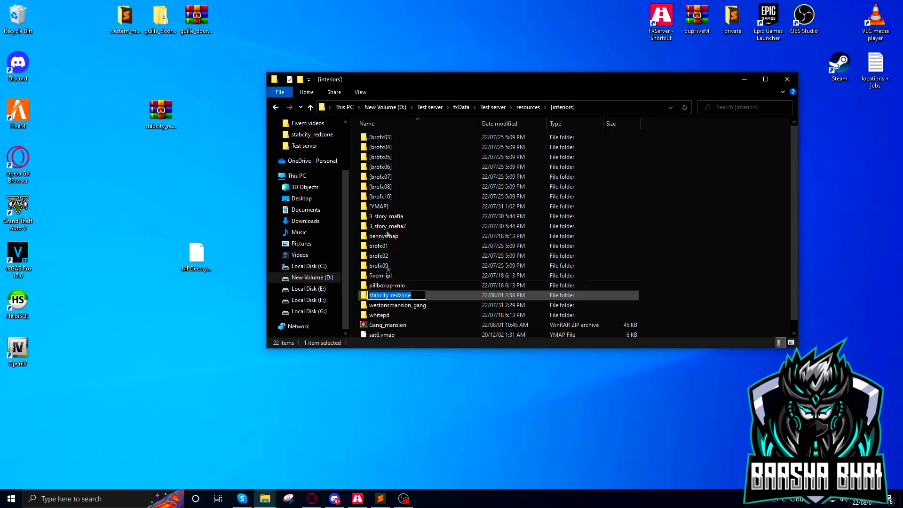
Return to the Test server folder inside txData and open its resources CFG file for editing.
click(461, 107)
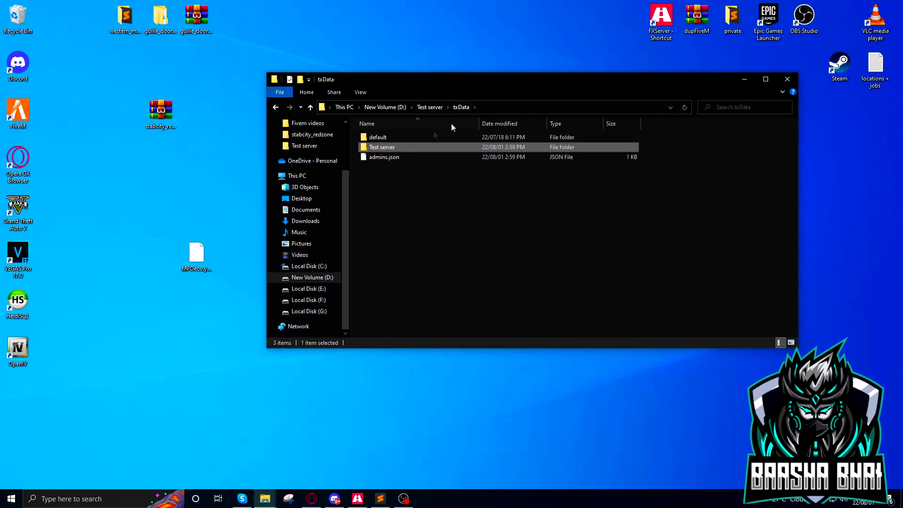
double_click(374, 148)
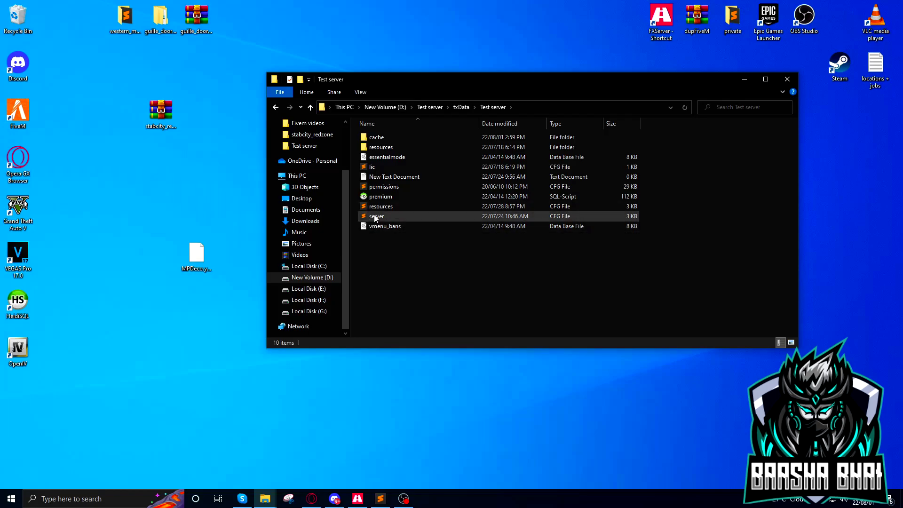
double_click(387, 207)
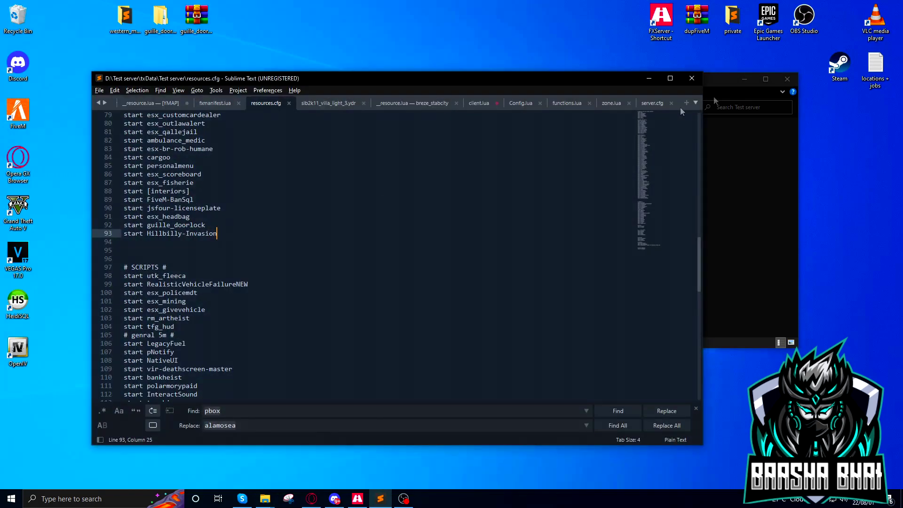
Add the line "start stabcity_redzone" below "start Hillbilly-Invasion" in resources.cfg and save the file.
key(Return)
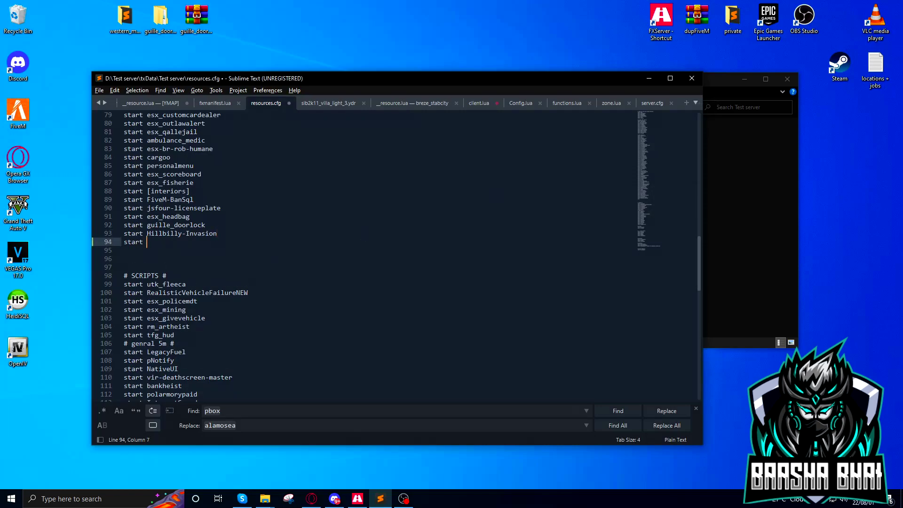
text(start)
key(ctrl+v)
key(ctrl+s)
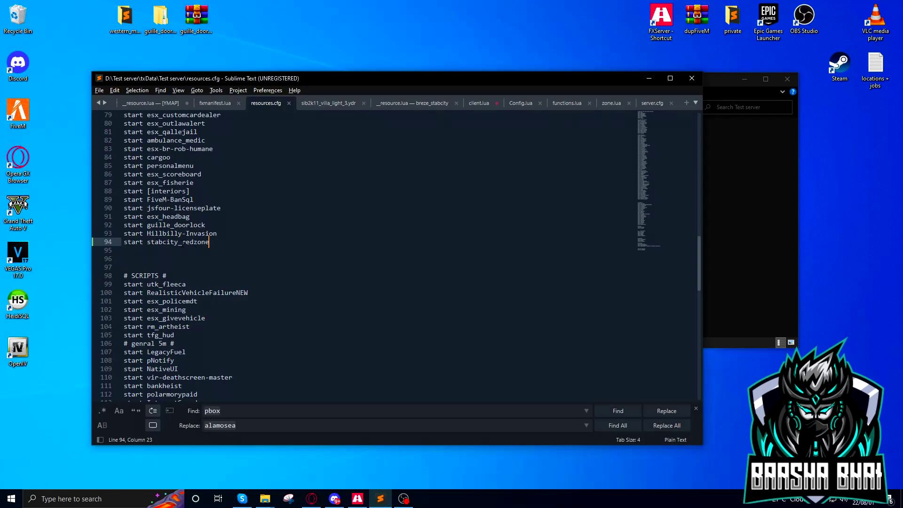
Highlight the "start stabcity_redzone" line to review it, clear the selection and close the editor.
key(shift+Left)
key(shift+Left)
key(shift+Left)
key(shift+Left)
key(shift+Left)
key(shift+Left)
key(shift+Left)
key(shift+Left)
key(shift+Left)
key(shift+Left)
key(shift+Left)
key(shift+Left)
key(shift+Left)
key(shift+Left)
key(shift+Left)
key(shift+Left)
key(shift+Left)
key(shift+Left)
key(shift+Left)
key(shift+Left)
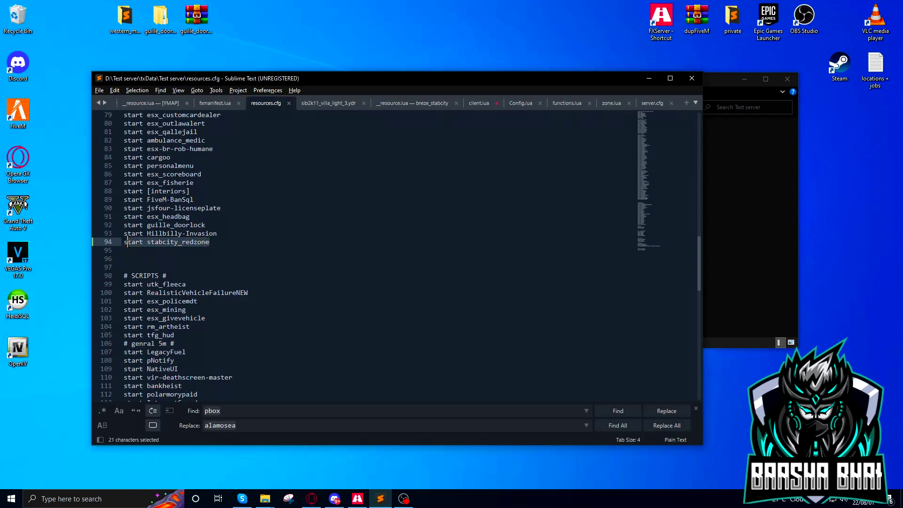
click(215, 248)
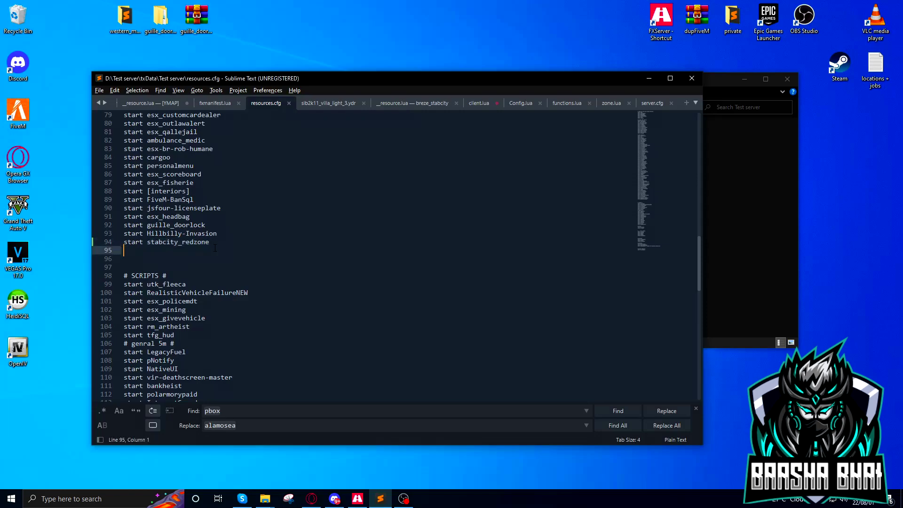
click(691, 78)
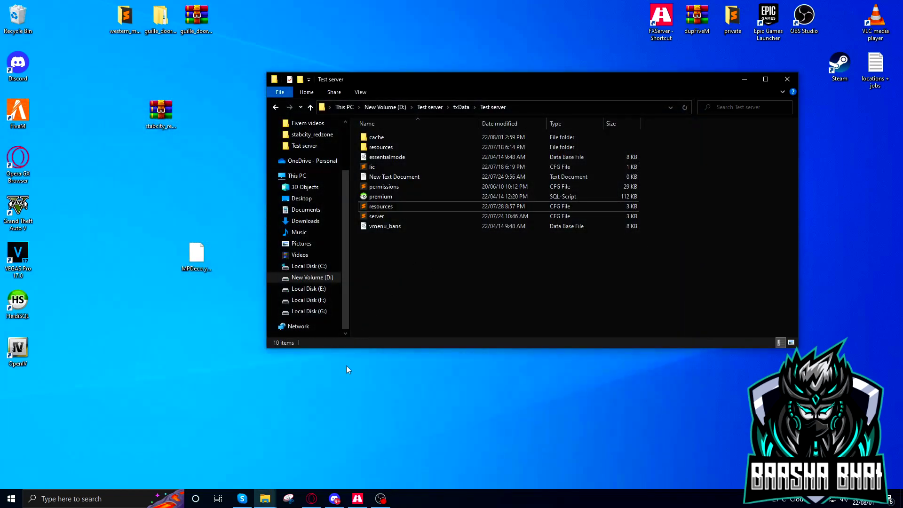
Switch to the txAdmin Resources page in Opera GX and reload and refresh the resource list.
click(311, 499)
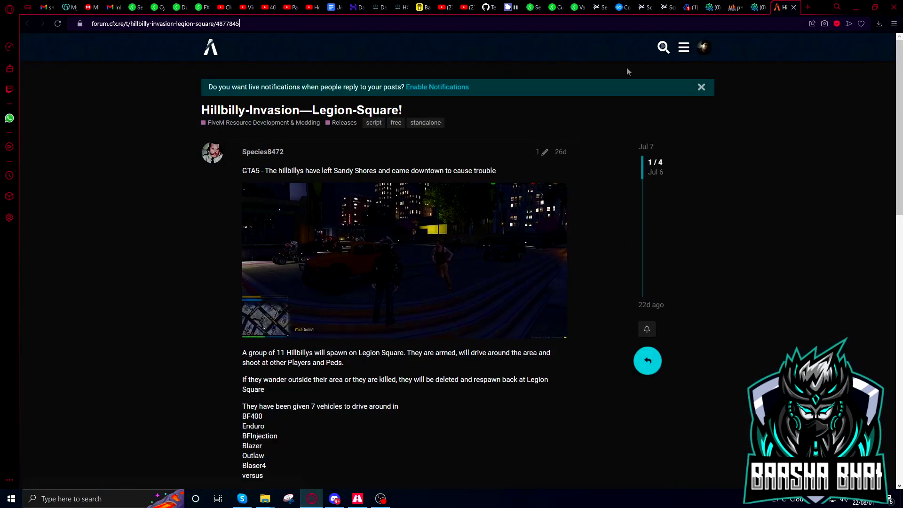
click(761, 6)
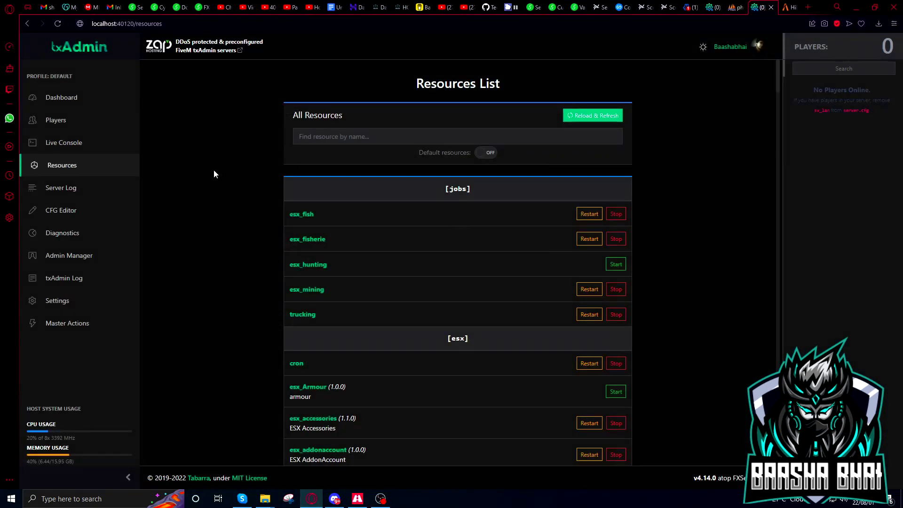
click(345, 133)
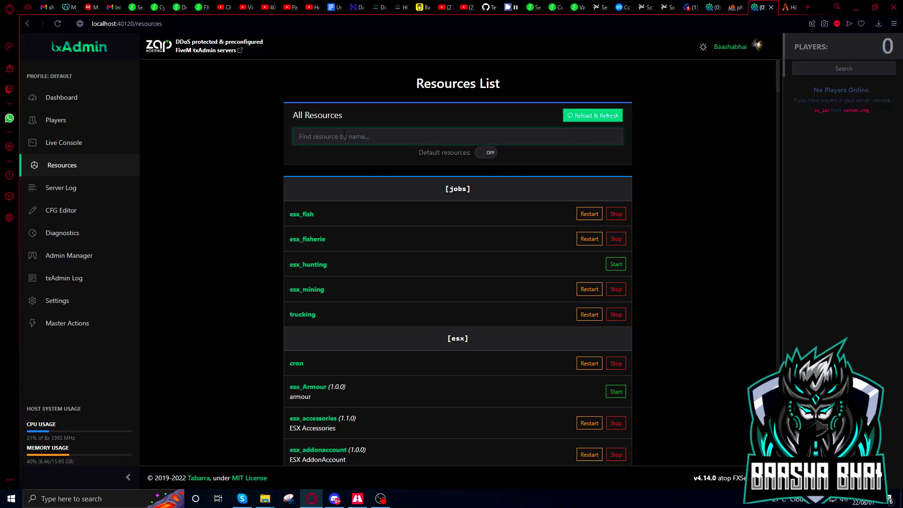
click(578, 120)
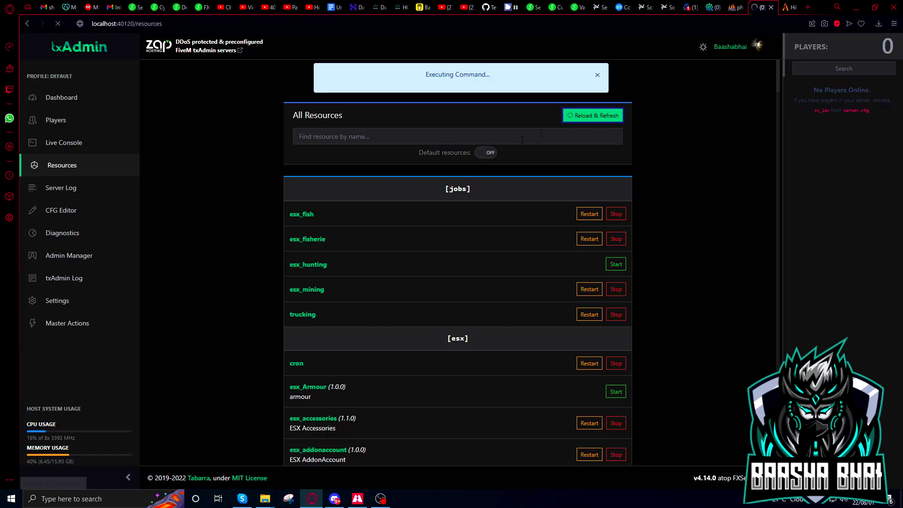
Filter the resource list by "red", reload and refresh the resources again and minimize the browser.
click(325, 136)
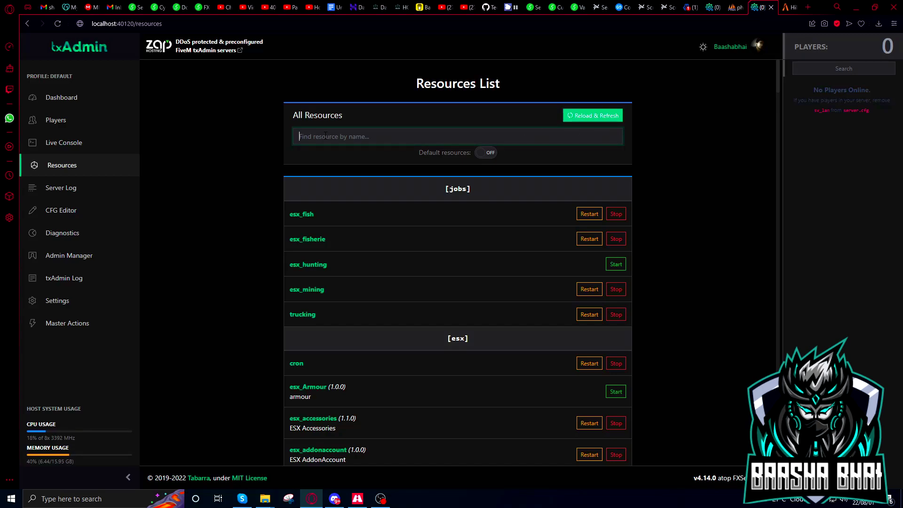
text(red)
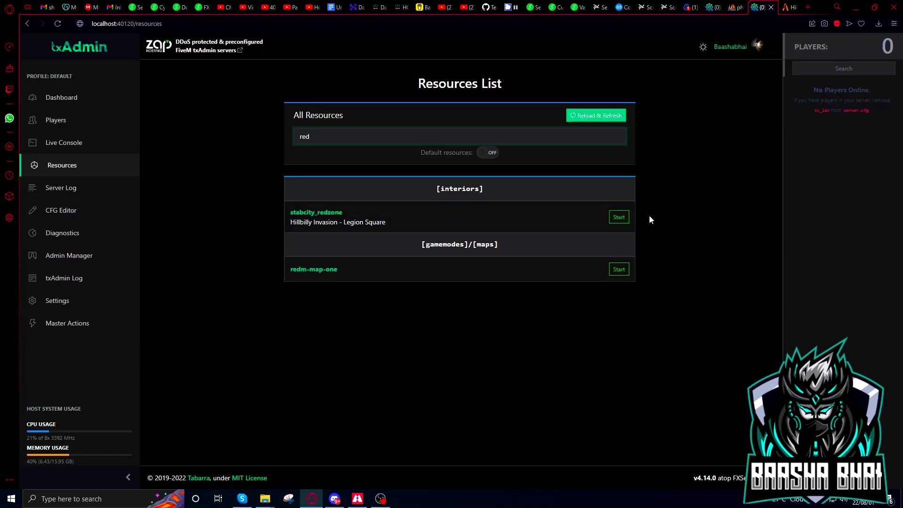
click(595, 115)
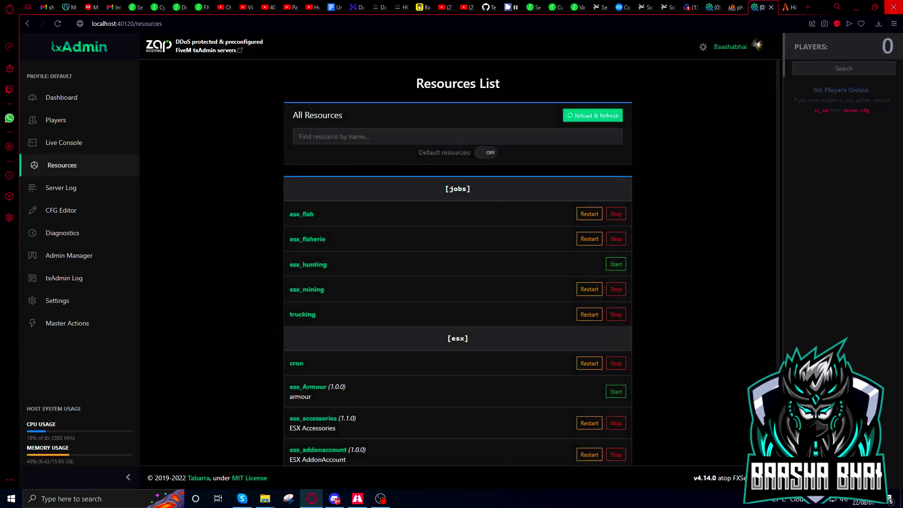
click(856, 7)
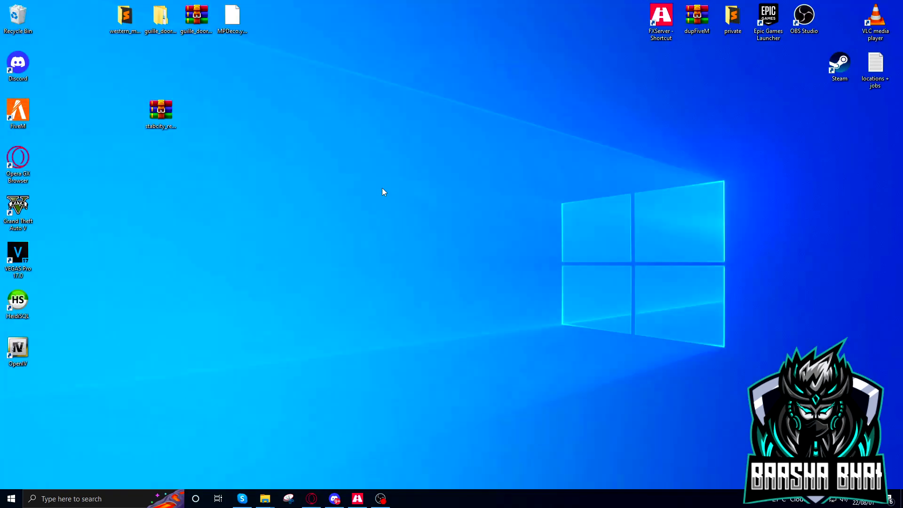
right_click(419, 159)
click(449, 200)
drag(229, 92, 139, 155)
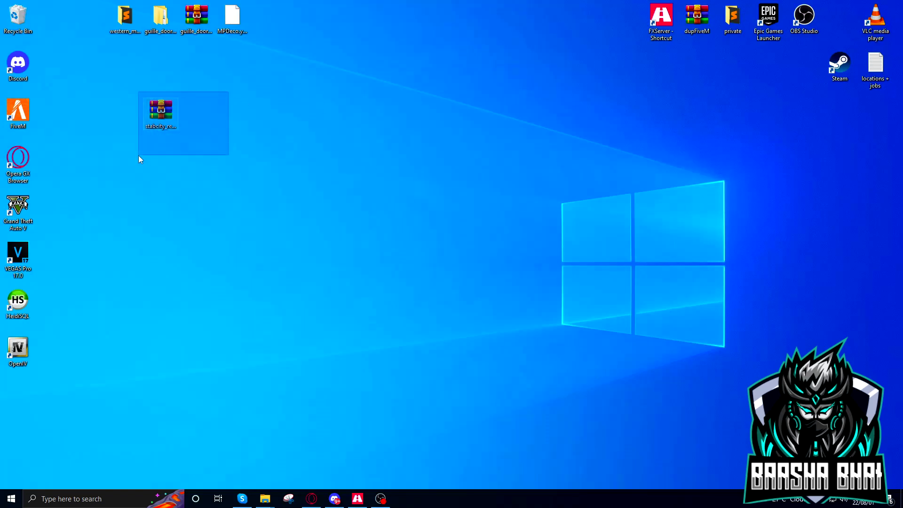
right_click(351, 157)
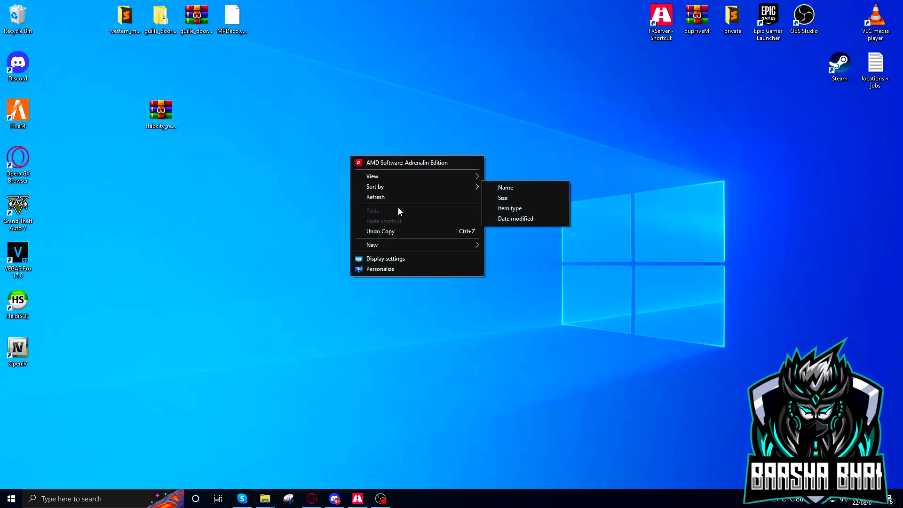
right_click(390, 150)
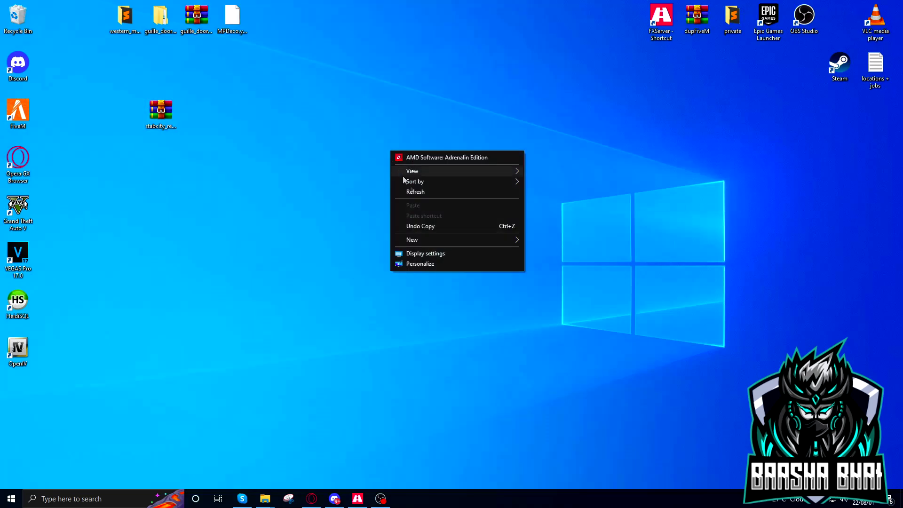
click(414, 195)
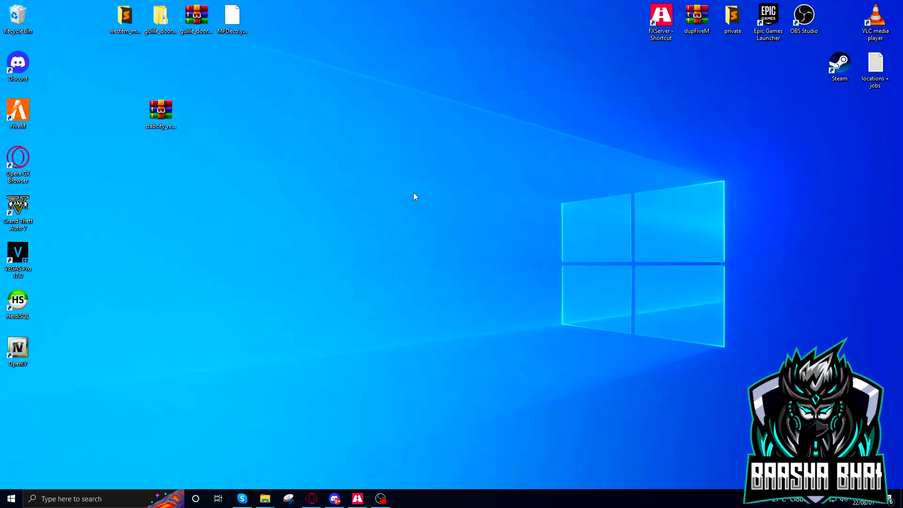